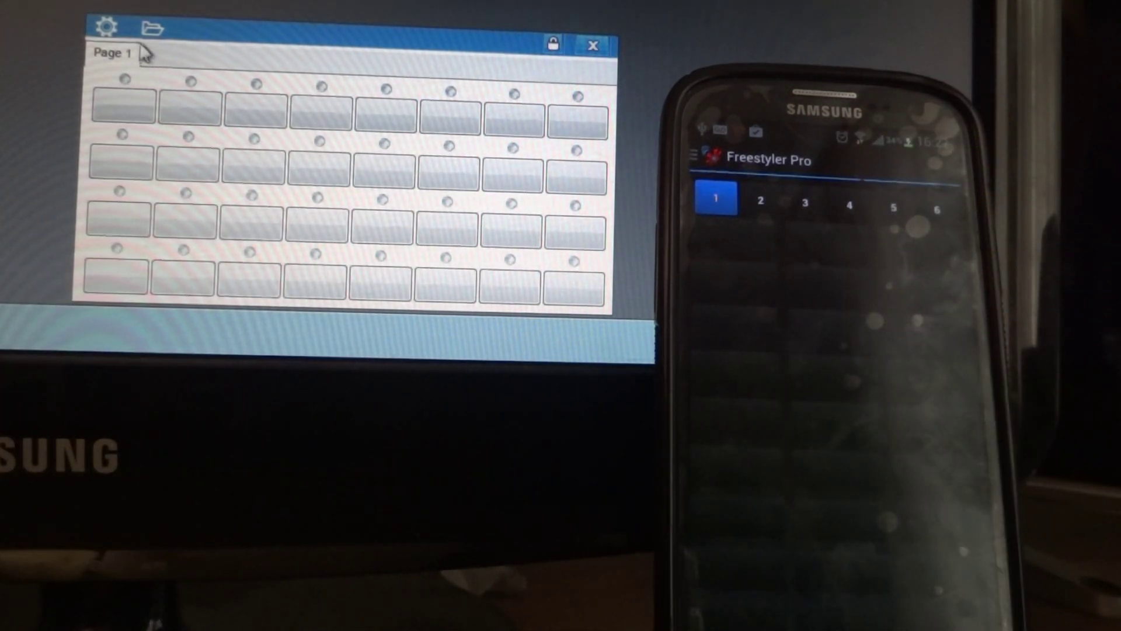
- Insert the show's scenes as override buttons Cue1–cue5, and make Strobe a flash button
left_click(106, 31)
left_click(201, 106)
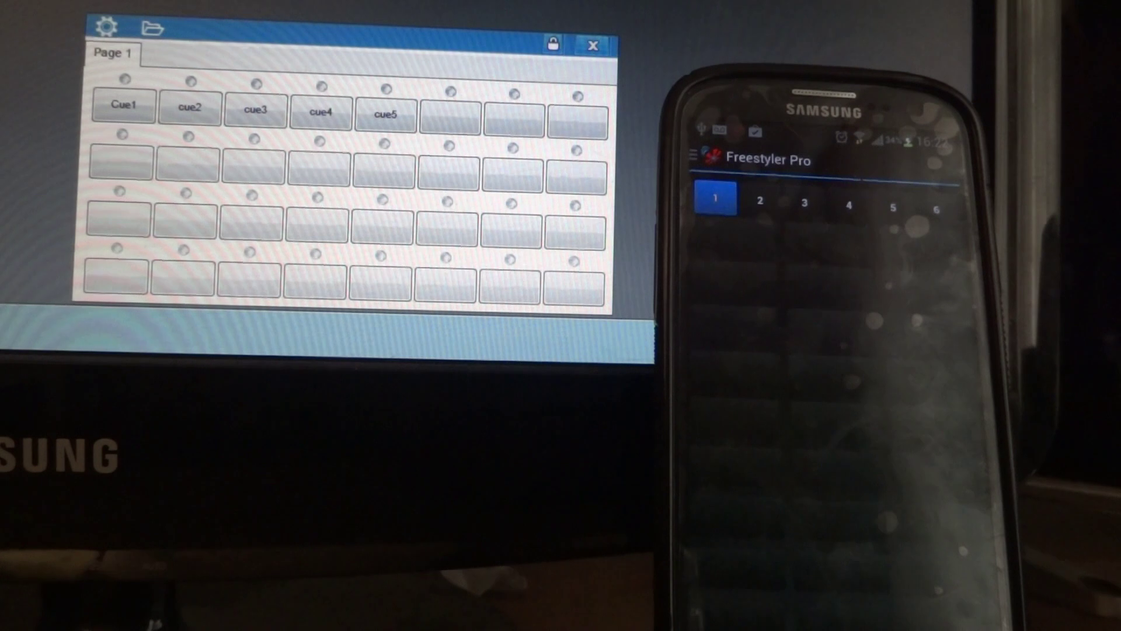
right_click(450, 121)
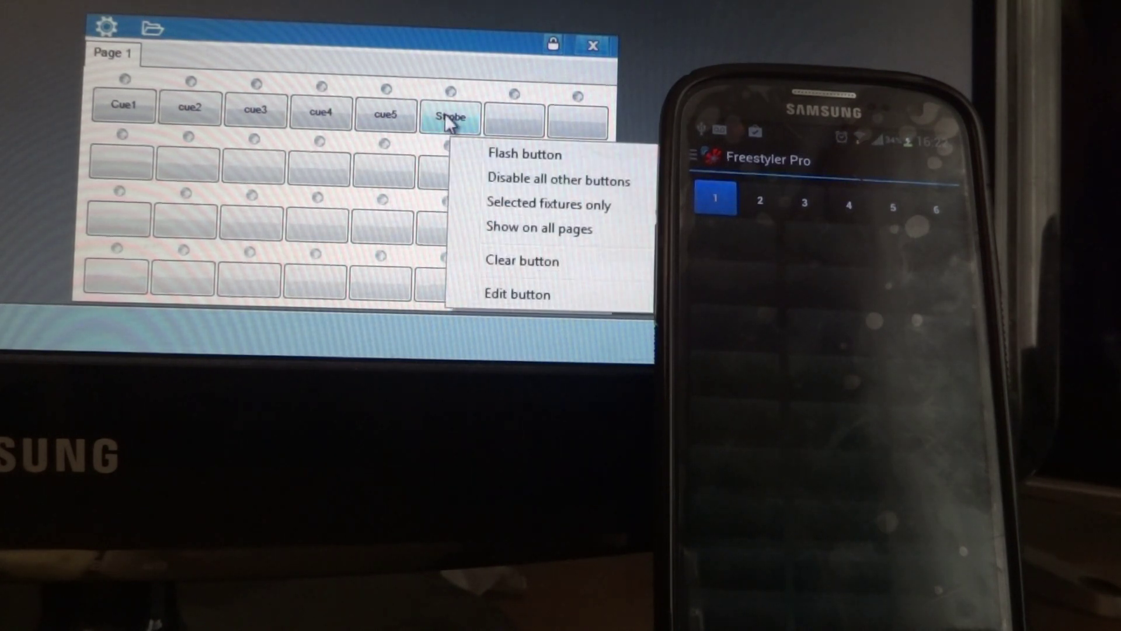
left_click(525, 155)
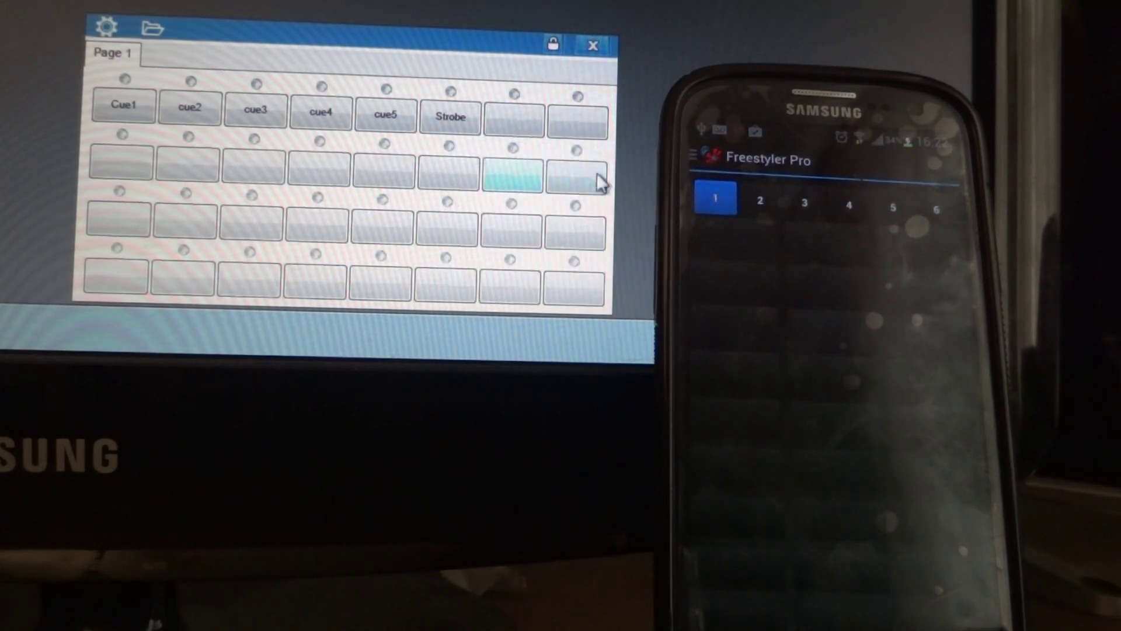